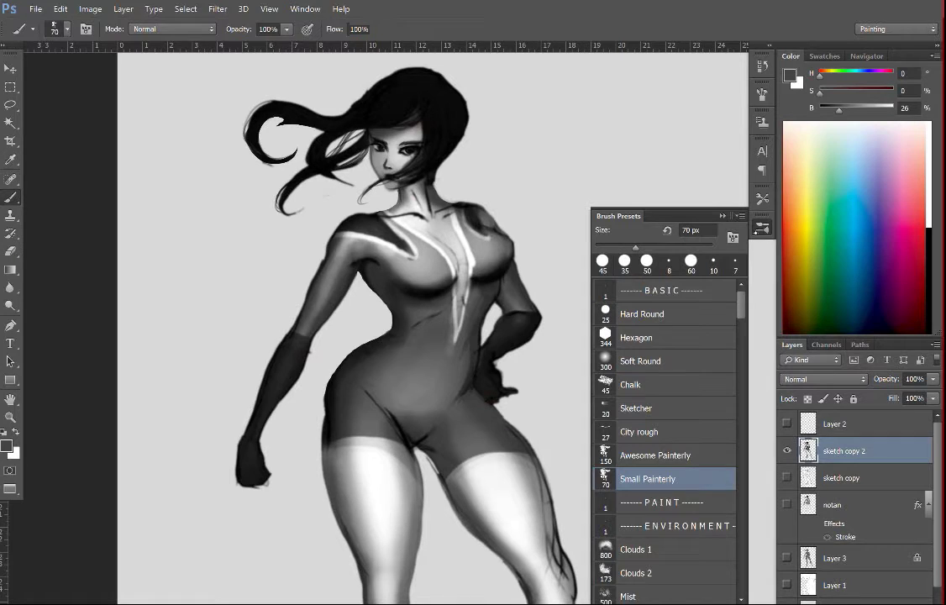
- Paint textured gray strokes over the abdomen with the Small Painterly brush at 90 px, using a tone sampled from the suit
left_click(659, 459)
left_click(764, 229)
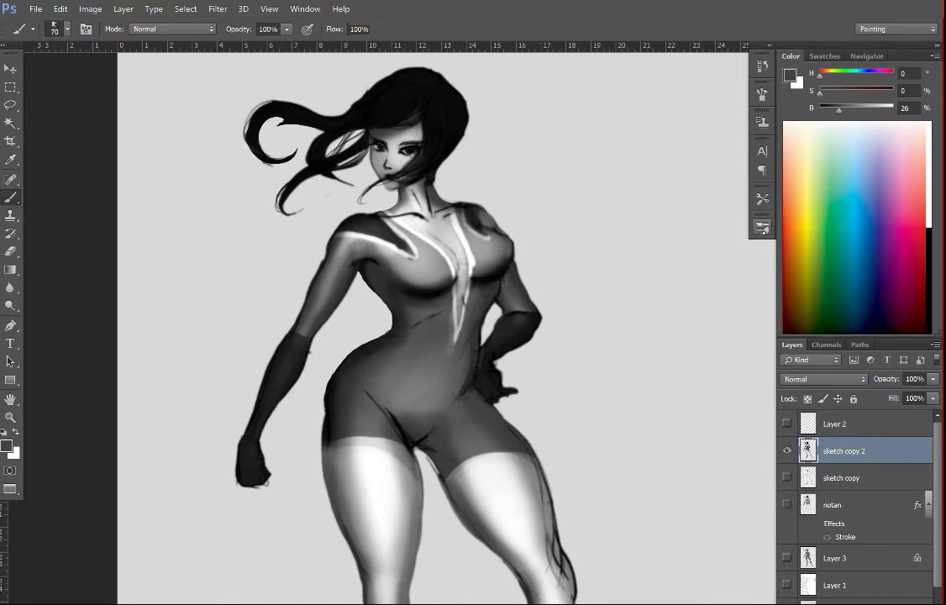
left_click(434, 311)
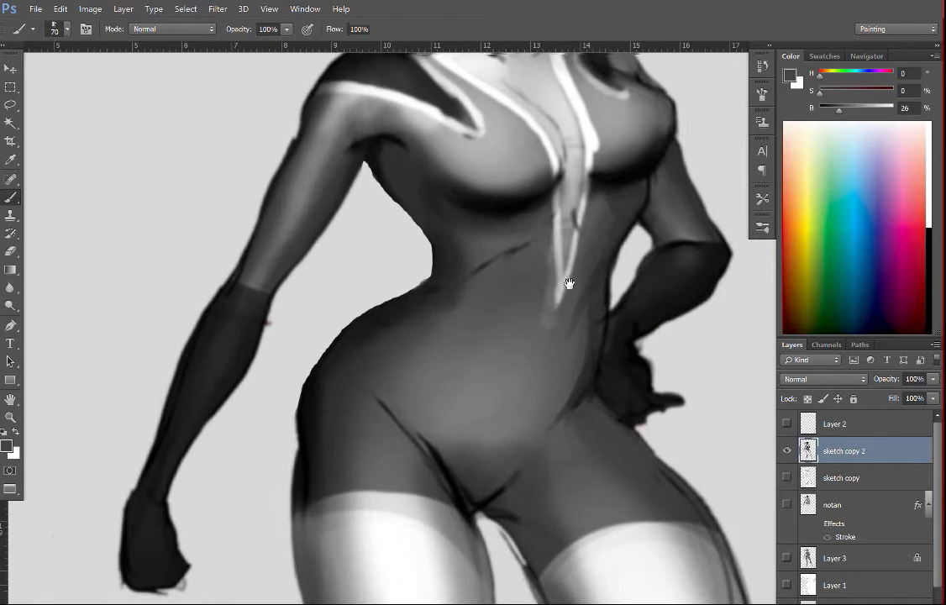
left_click(523, 149, "alt")
left_click(509, 302, "alt")
key("bracketright")
key("bracketright")
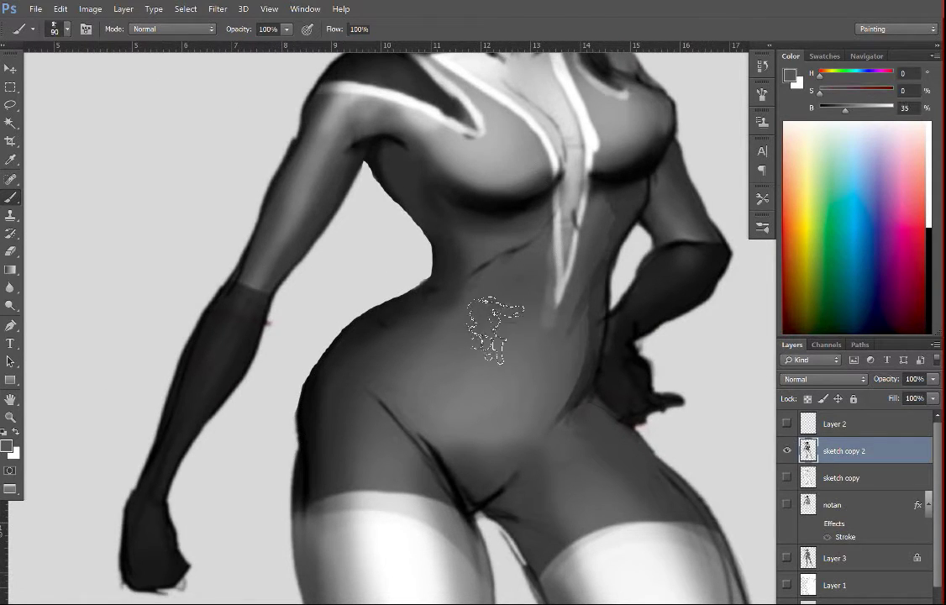
key("bracketright")
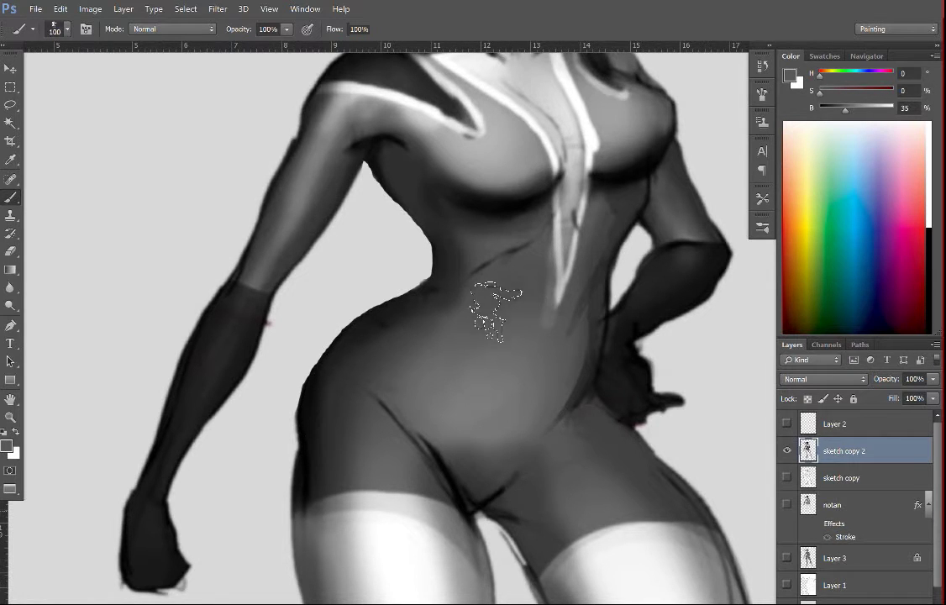
key("bracketleft")
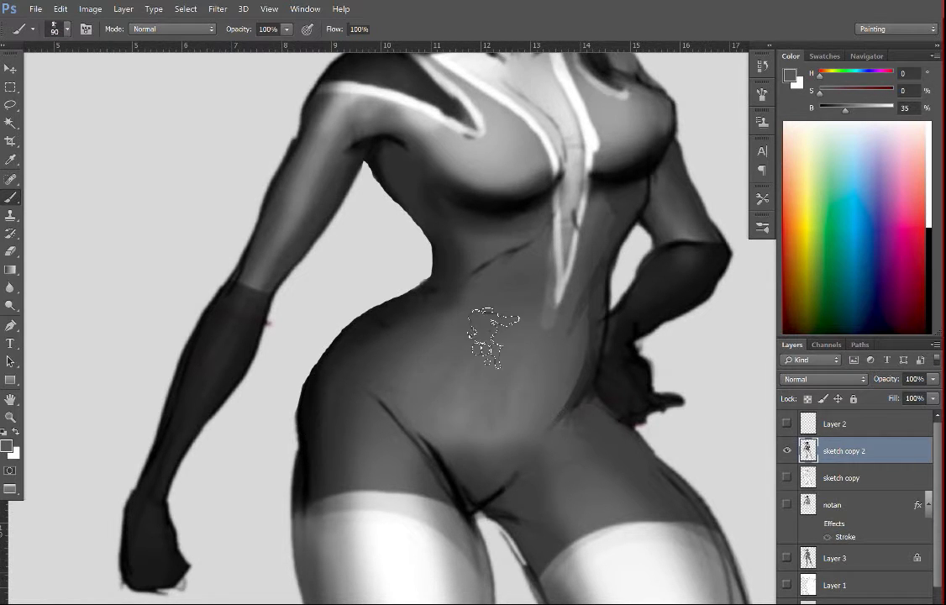
mouse_move(464, 382)
left_mouse_down()
mouse_move(466, 432)
mouse_move(490, 428)
left_mouse_up()
- Paint textured gray strokes over the suit's upper thighs and hip, using a slightly lighter gray sampled there
left_click_drag(555, 267, 458, 121)
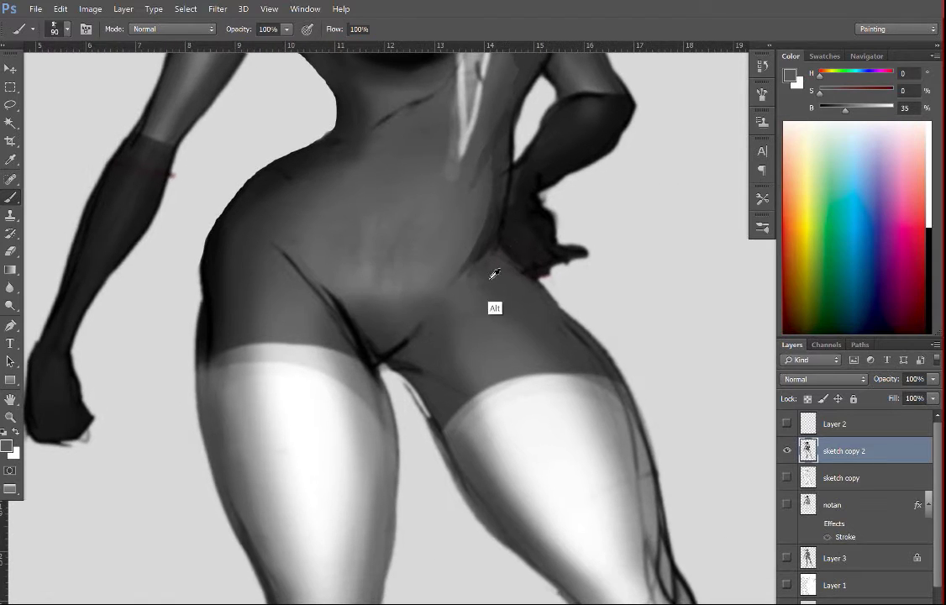
left_click_drag(495, 275, 527, 365)
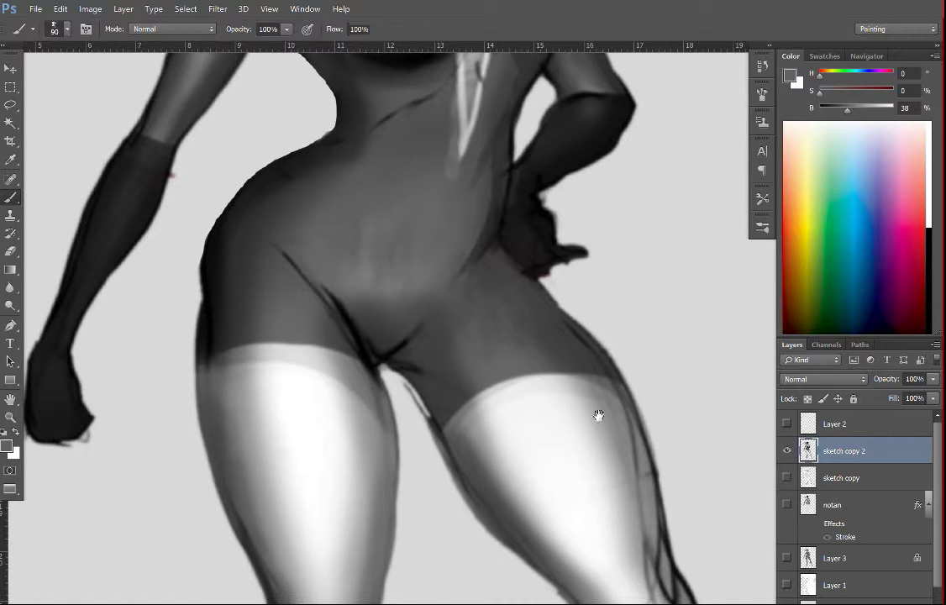
left_click_drag(599, 415, 545, 383)
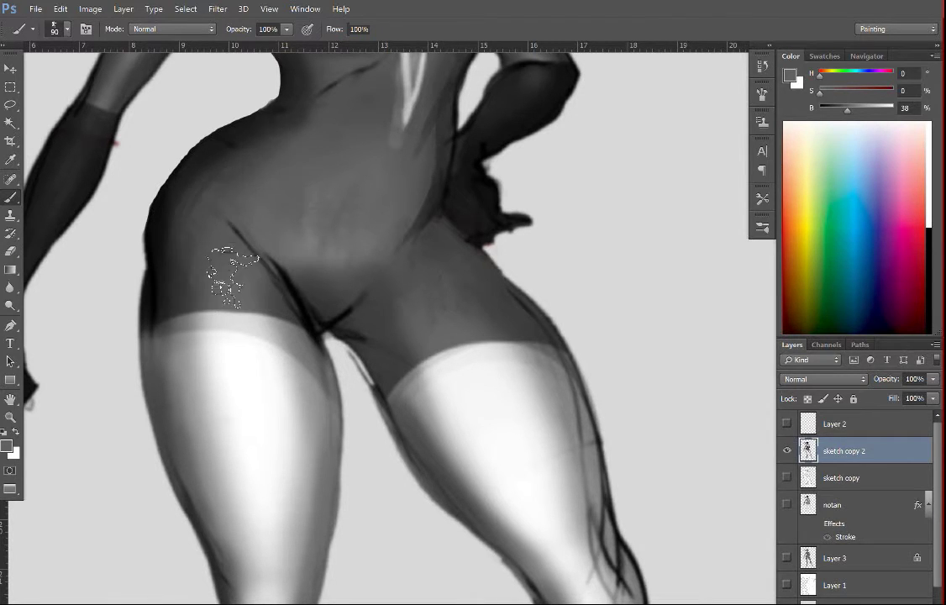
left_click(220, 225, "ctrl")
mouse_move(220, 233)
left_mouse_down()
mouse_move(437, 290)
mouse_move(451, 303)
left_mouse_up()
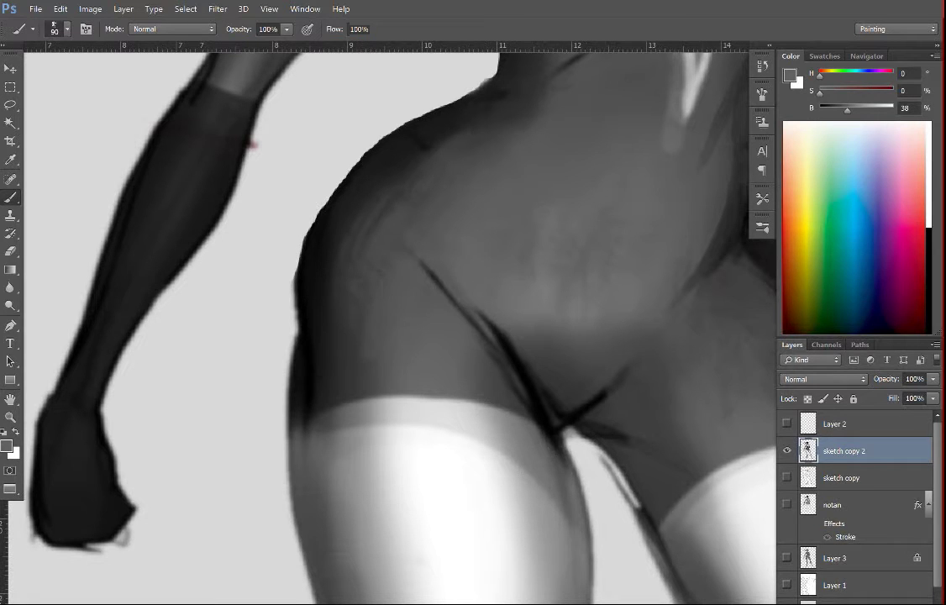
- Blend the waist and the area beneath the chest with a dark gray sampled from the torso, reducing the brush to 70 px
left_click_drag(506, 252, 370, 487)
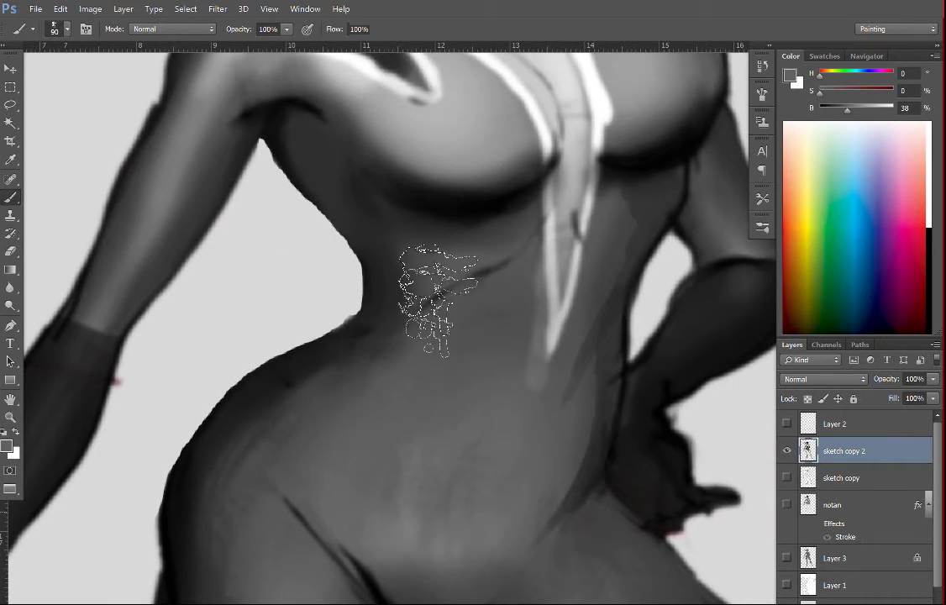
left_click_drag(444, 373, 410, 467)
left_click(322, 331, "alt")
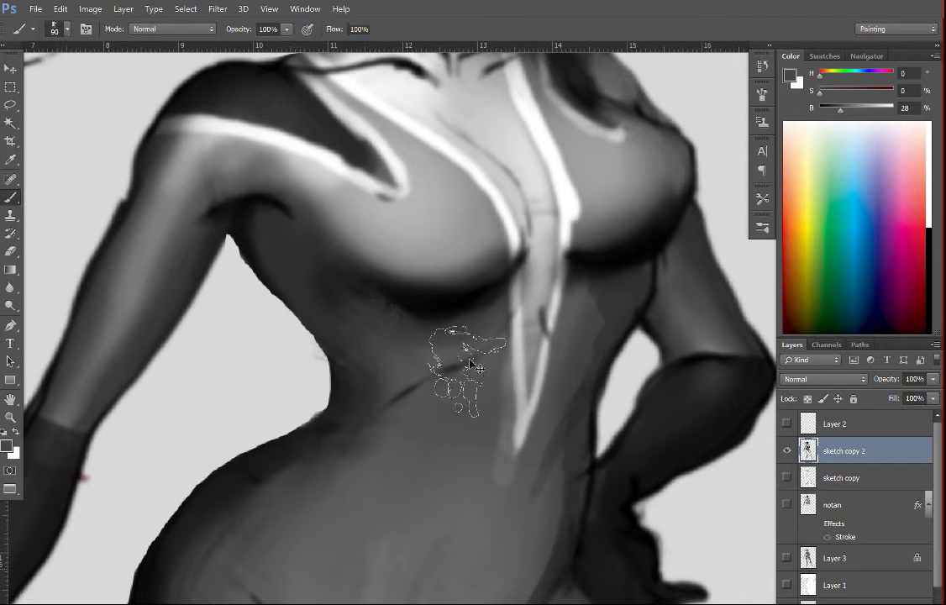
key("bracketleft")
key("bracketleft")
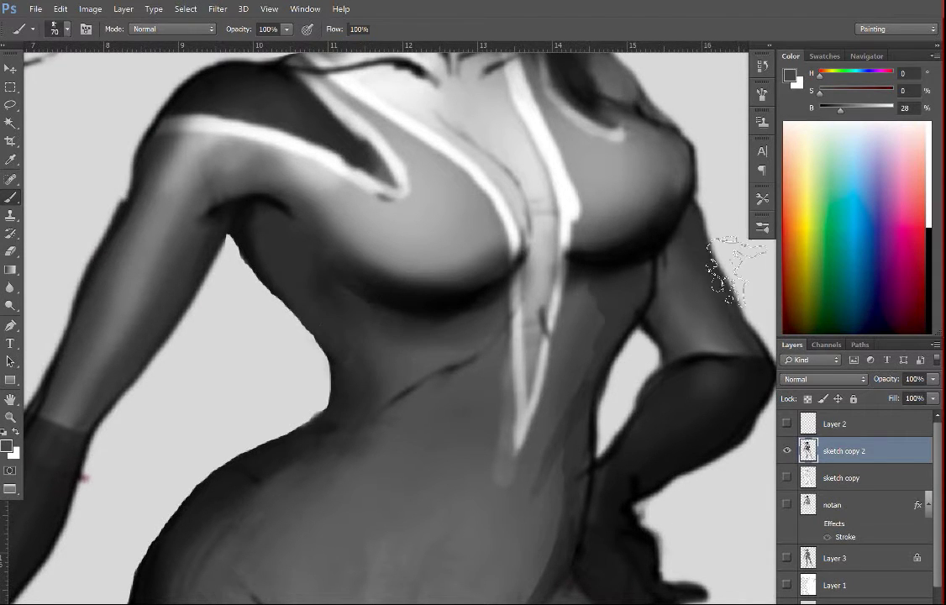
left_click(763, 227)
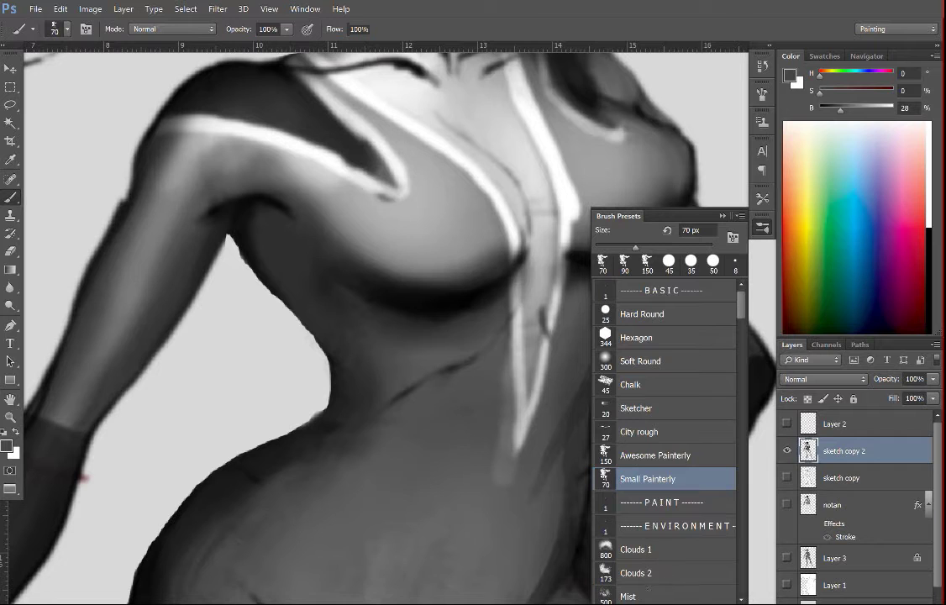
left_click(763, 227)
left_click_drag(357, 211, 439, 244)
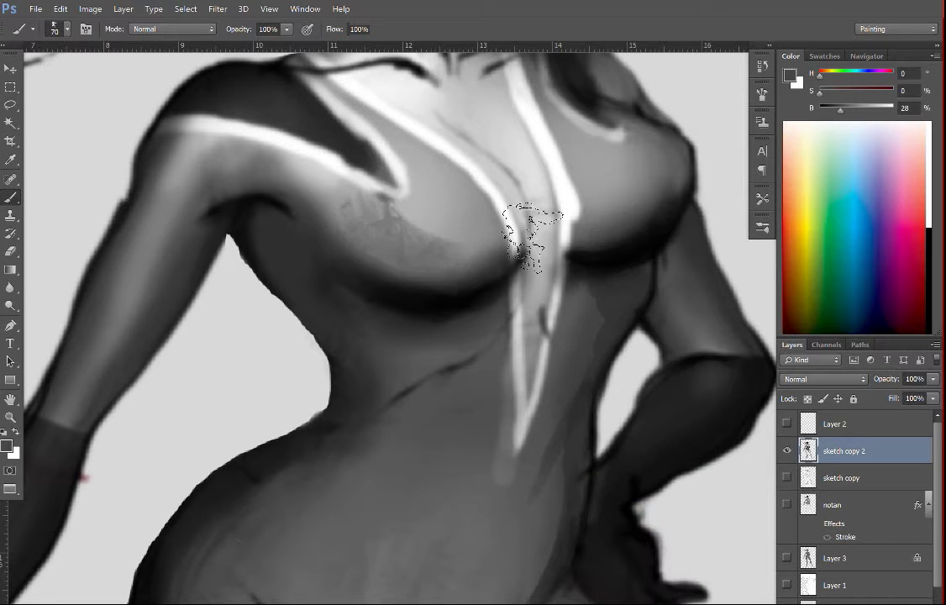
key("ctrl+z")
- Paint textured mid-gray strokes across the chest at 70 px, using tones sampled from the chest shading
left_click(320, 211, "alt")
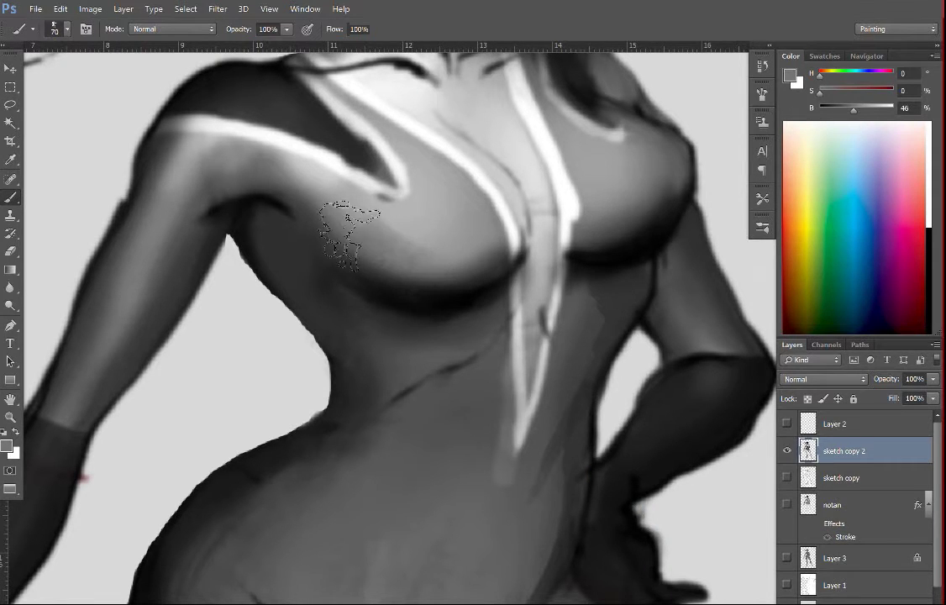
left_click(395, 239, "alt")
mouse_move(393, 214)
left_mouse_down()
mouse_move(461, 228)
mouse_move(458, 238)
left_mouse_up()
left_click_drag(498, 343, 425, 466)
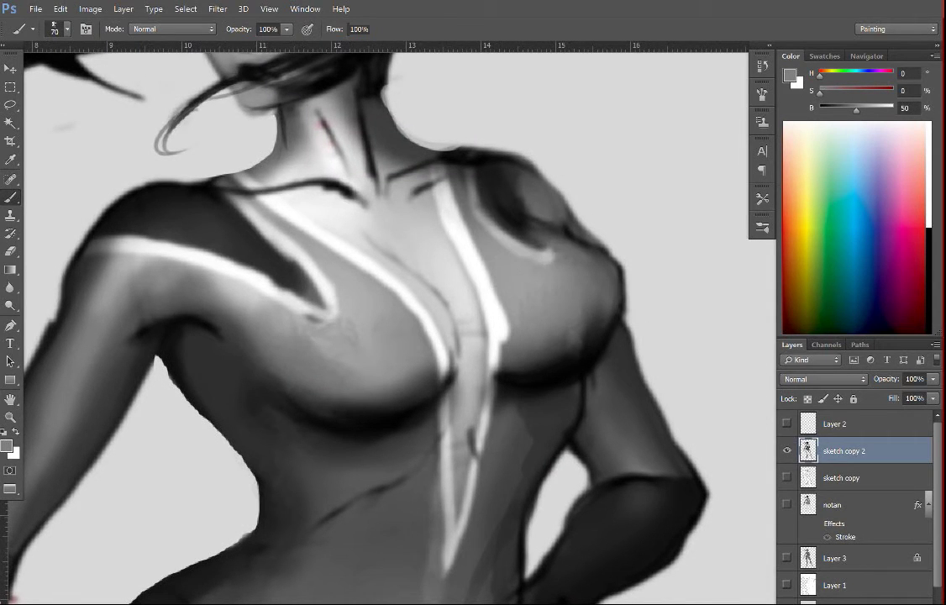
- Set the brush to Color Dodge mode at 100 px and paint textured highlights on both sides of the chest with a sampled light gray
left_click(136, 28)
left_click(154, 130)
left_click(534, 252, "alt")
mouse_move(504, 244)
left_mouse_down()
mouse_move(613, 316)
mouse_move(642, 266)
mouse_move(596, 249)
mouse_move(524, 245)
mouse_move(558, 327)
mouse_move(606, 316)
mouse_move(513, 245)
mouse_move(551, 287)
mouse_move(593, 313)
left_mouse_up()
key("ctrl+z")
key("bracketright")
key("bracketright")
key("bracketright")
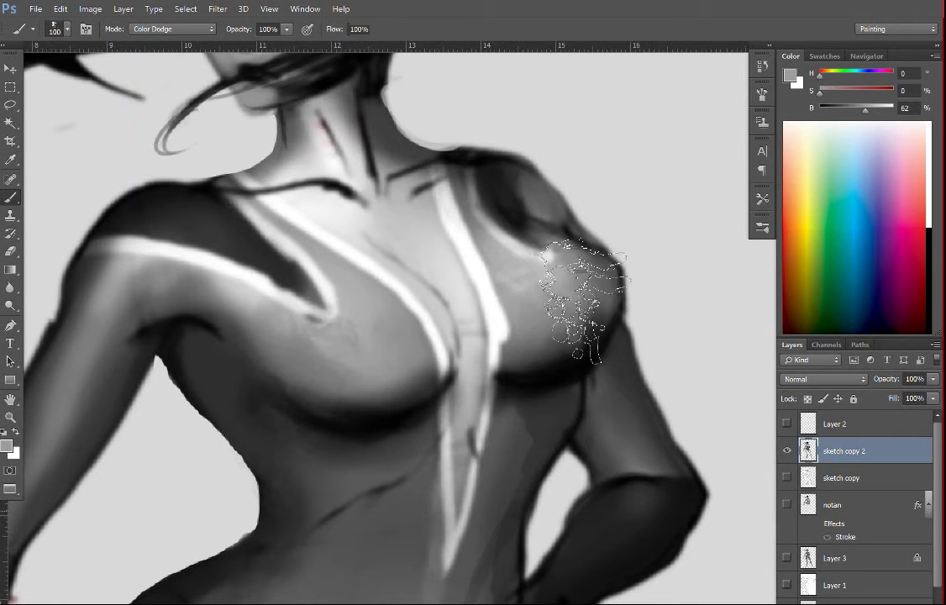
mouse_move(391, 349)
left_mouse_down()
mouse_move(312, 287)
mouse_move(375, 342)
mouse_move(320, 287)
mouse_move(345, 358)
mouse_move(353, 328)
left_mouse_up()
left_click_drag(587, 226, 614, 293)
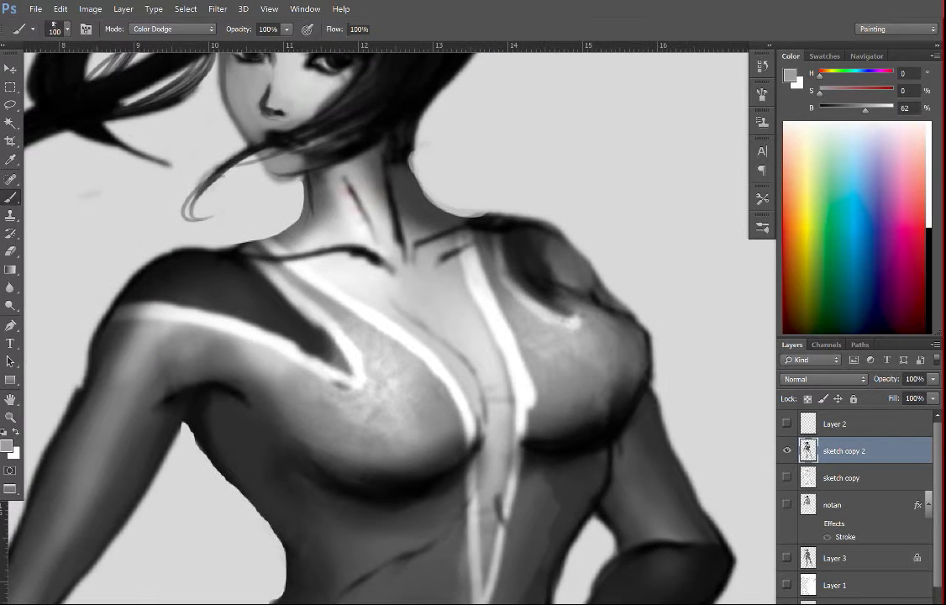
- Paint Color Dodge highlights on the shoulder and along the upper arms with the brush reduced to 80 px
mouse_move(459, 362)
left_mouse_down()
mouse_move(561, 250)
mouse_move(590, 248)
left_mouse_up()
left_click_drag(310, 202, 317, 296)
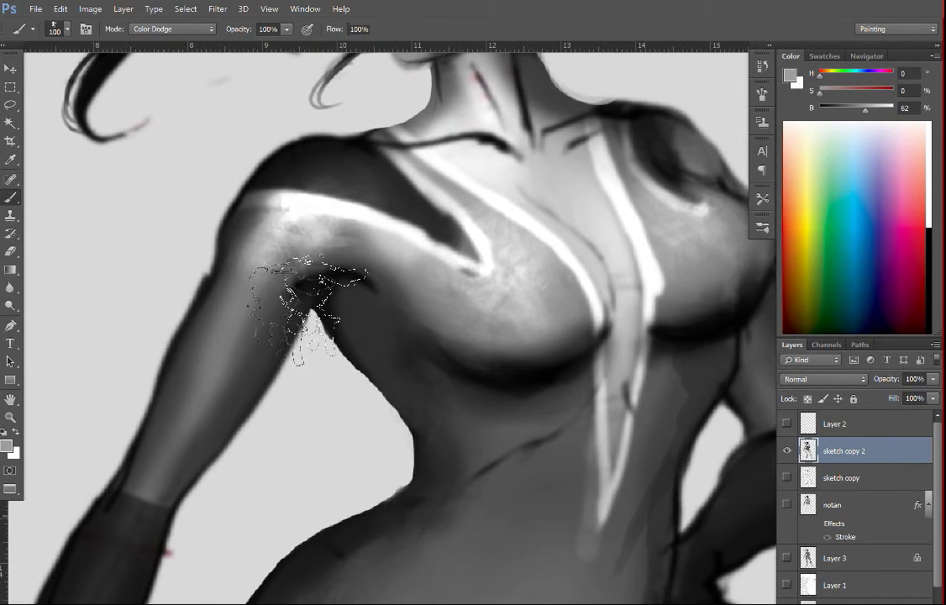
key("ctrl+z")
key("bracketleft")
key("bracketleft")
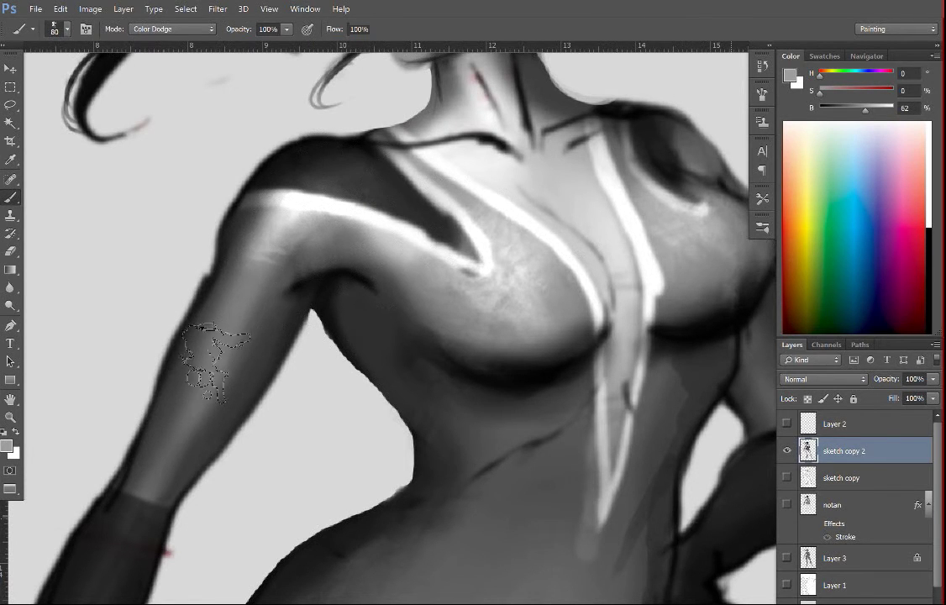
left_click_drag(615, 274, 308, 306)
mouse_move(499, 437)
left_mouse_down()
mouse_move(454, 375)
mouse_move(353, 339)
left_mouse_up()
left_click_drag(353, 340, 534, 344)
left_click_drag(517, 226, 551, 412)
left_click_drag(600, 433, 645, 117)
left_click_drag(648, 244, 539, 184)
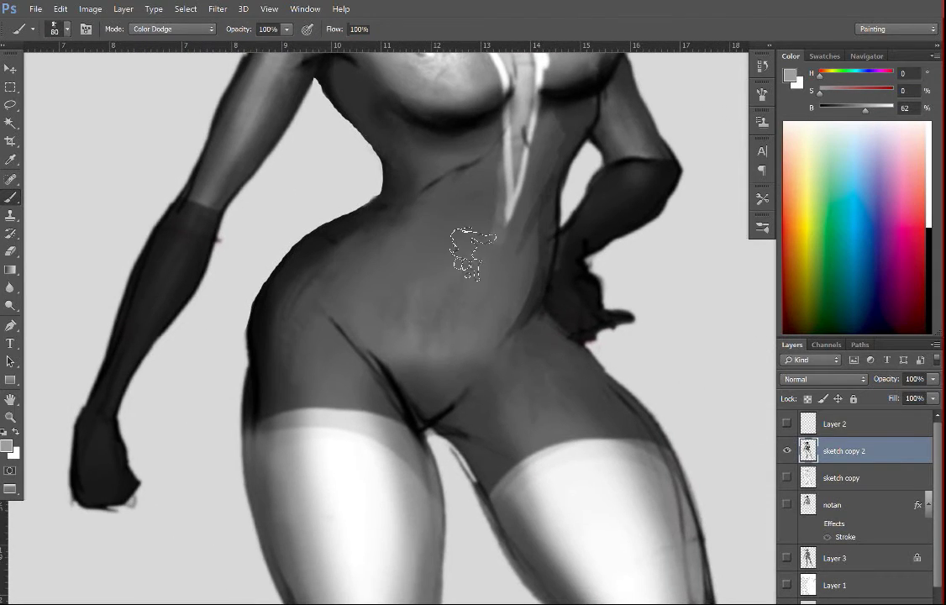
left_click_drag(472, 270, 453, 309)
left_click_drag(432, 374, 459, 357)
key("ctrl+z")
left_click_drag(472, 244, 438, 310)
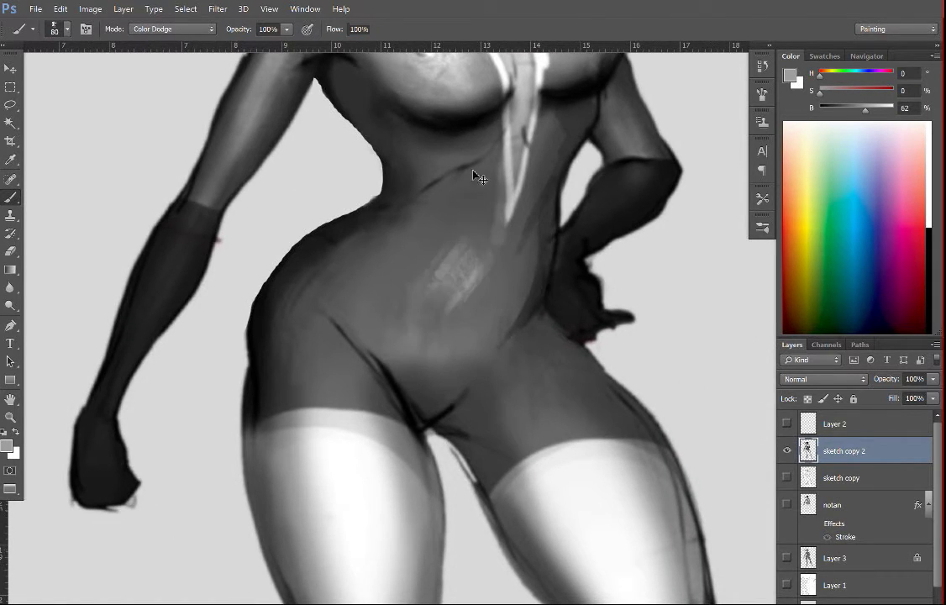
key("ctrl+z")
- Paint a Color Dodge highlight down the front of the thigh on the stocking of the straighter leg
left_click_drag(571, 445, 513, 276)
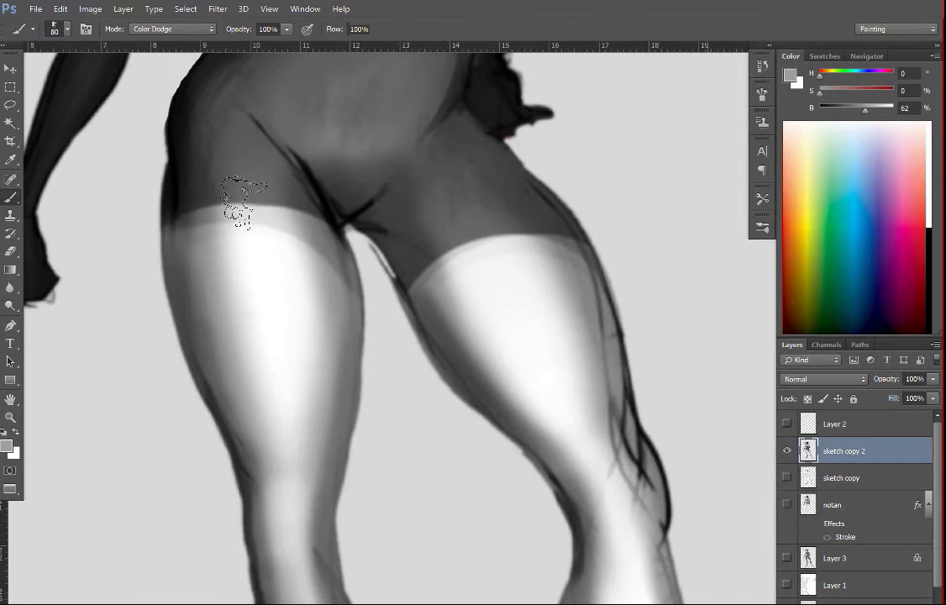
key("ctrl+z")
left_click_drag(239, 150, 249, 336)
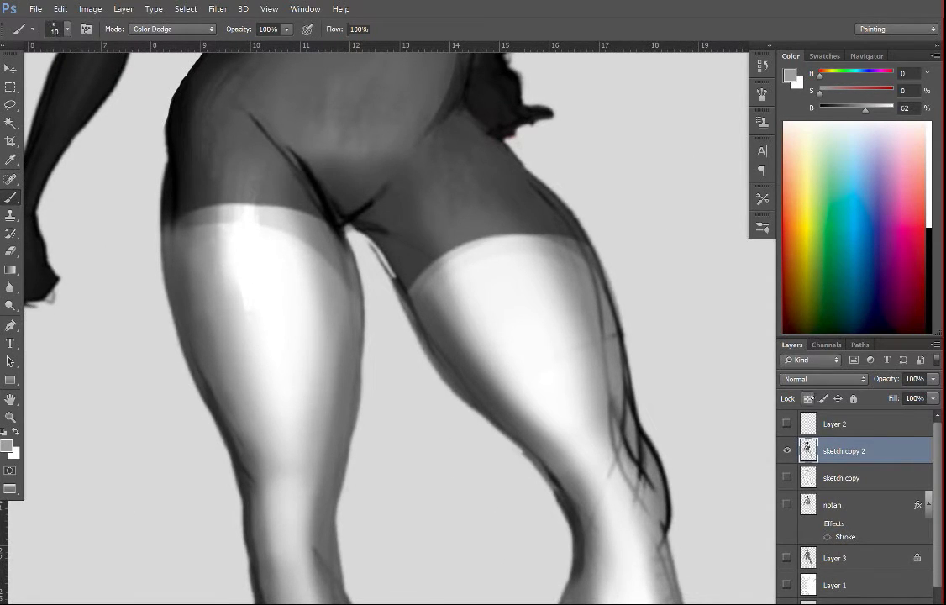
- Lock the transparent pixels of the sketch copy 2 layer and paint thin 7 px highlights along the top edges of both stockings
left_click(807, 399)
mouse_move(407, 282)
left_mouse_down()
mouse_move(471, 252)
mouse_move(520, 245)
left_mouse_up()
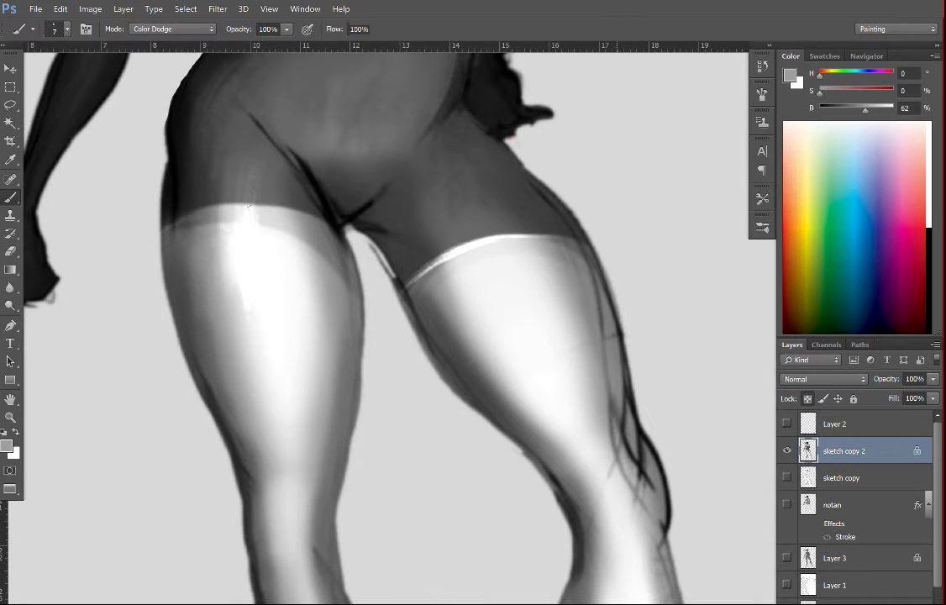
mouse_move(249, 206)
left_mouse_down()
mouse_move(176, 225)
mouse_move(263, 213)
mouse_move(231, 212)
left_mouse_up()
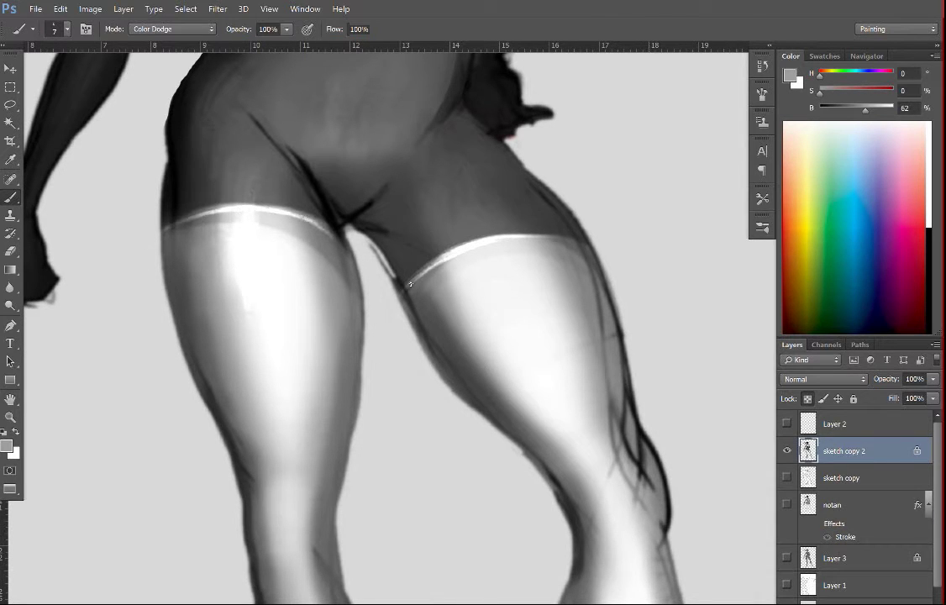
- Cover the rough sketch lines on the extended leg's outer thigh with the Soft Round brush at 300 px in Normal mode, using sampled gray
left_click_drag(574, 256, 539, 445)
left_click(556, 424, "alt")
left_click_drag(610, 337, 568, 139)
left_click(762, 227)
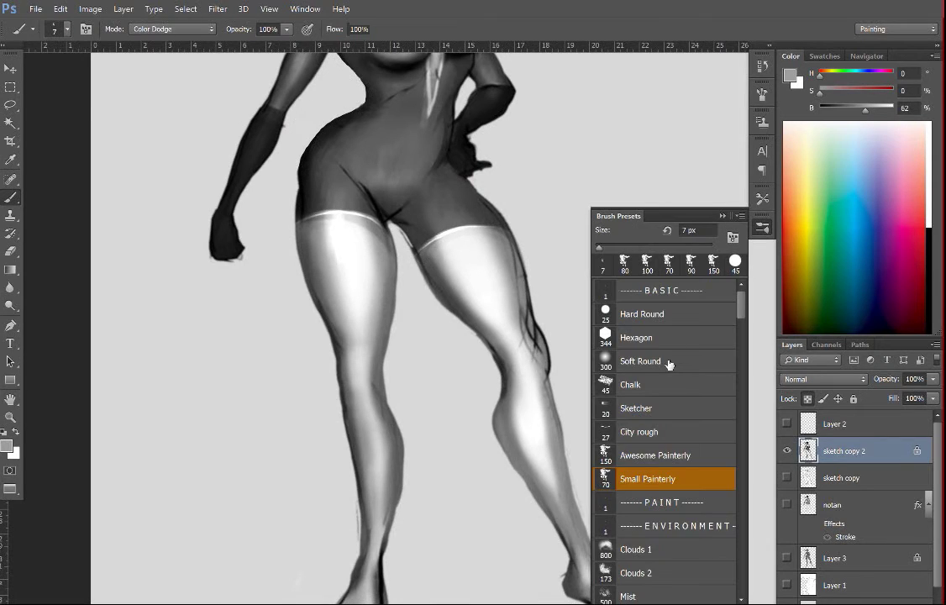
left_click(640, 361)
left_click(172, 28)
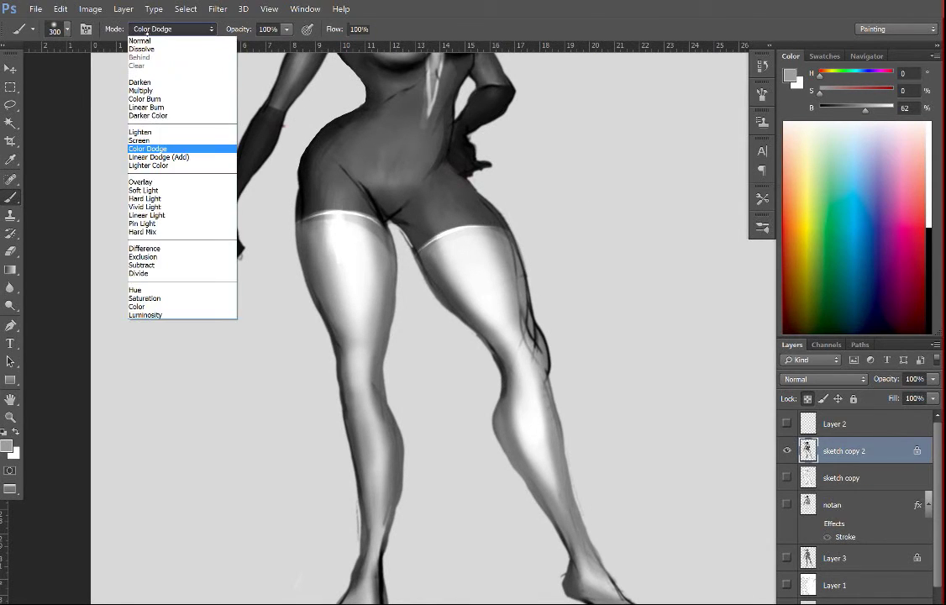
left_click(141, 38)
left_click(516, 277, "alt")
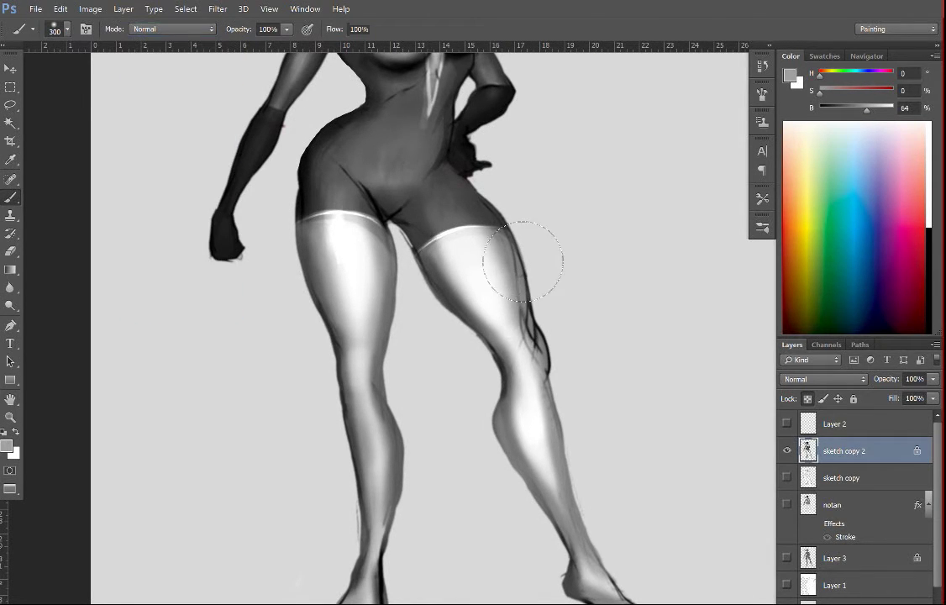
mouse_move(523, 262)
left_mouse_down()
mouse_move(547, 333)
mouse_move(533, 355)
mouse_move(533, 319)
left_mouse_up()
- Blend the extended leg's outer knee and shade the outer edge of its lower leg with grays sampled from the leg
left_click(525, 347, "alt")
left_click(544, 346, "alt")
left_click(521, 283, "alt")
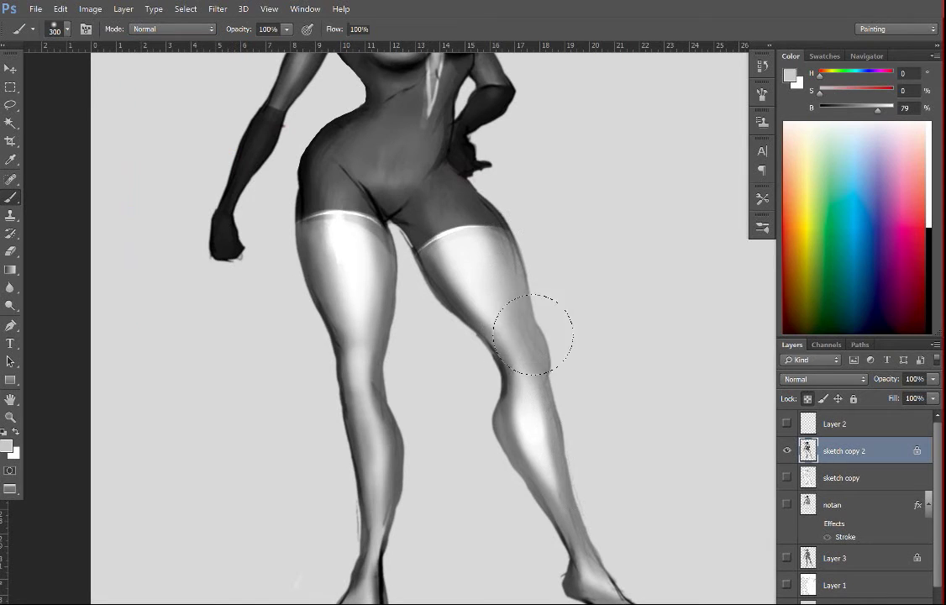
left_click(509, 376, "alt")
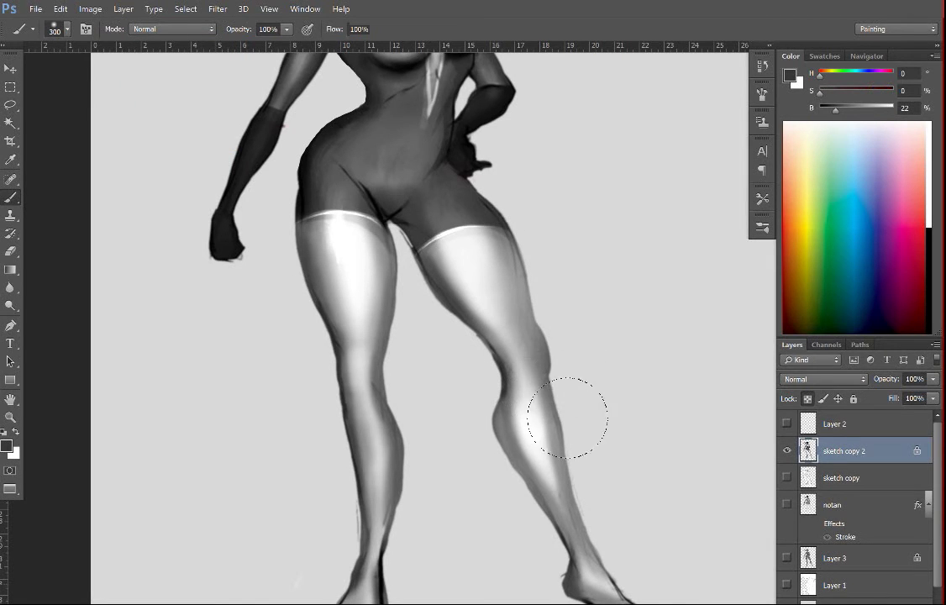
left_click_drag(595, 498, 630, 559)
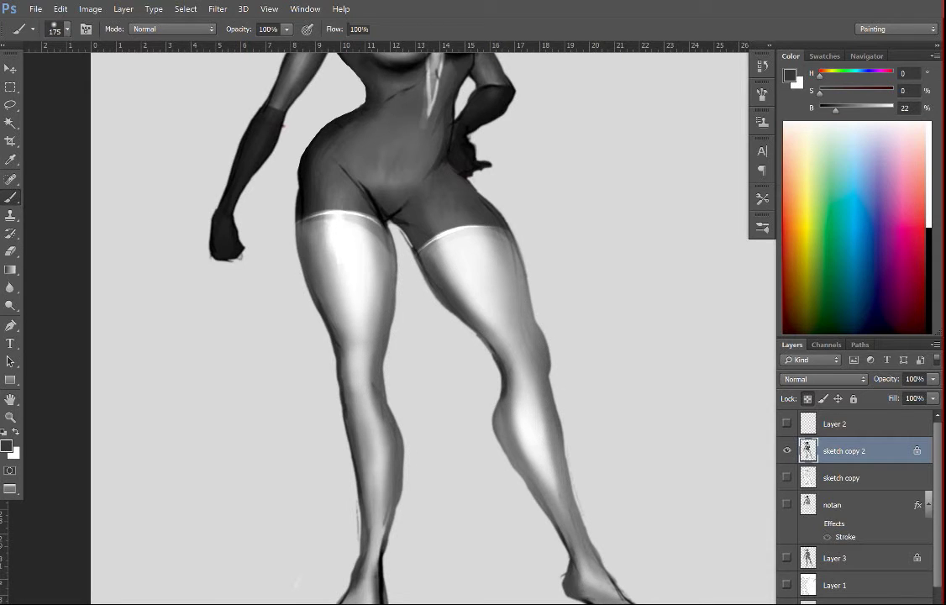
- Paint soft contour shading down the middle of the abdomen with the brush at 30 px, adding a mid-gray sampled from the belly
left_click_drag(523, 287, 587, 431)
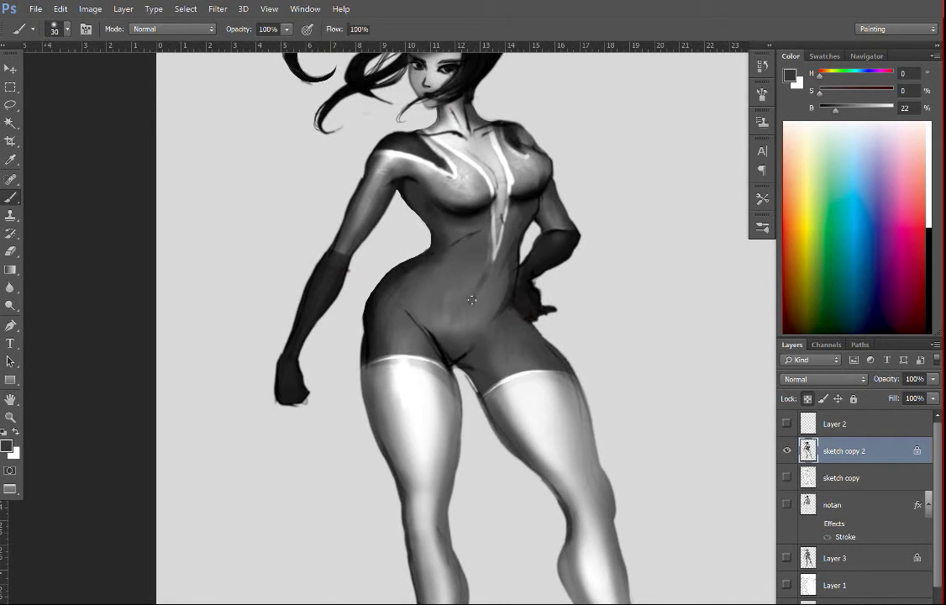
left_click(439, 328, "alt")
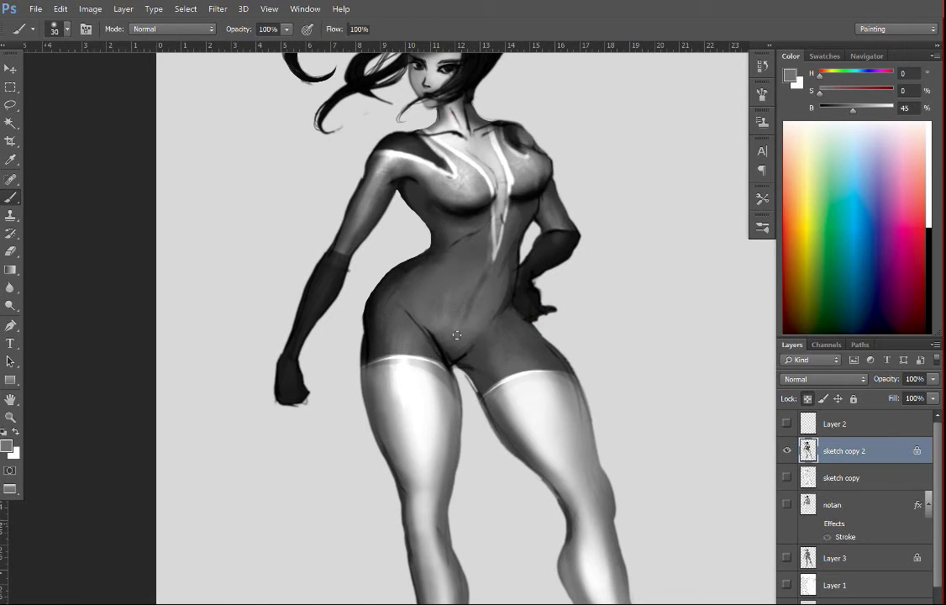
left_click_drag(602, 104, 582, 234)
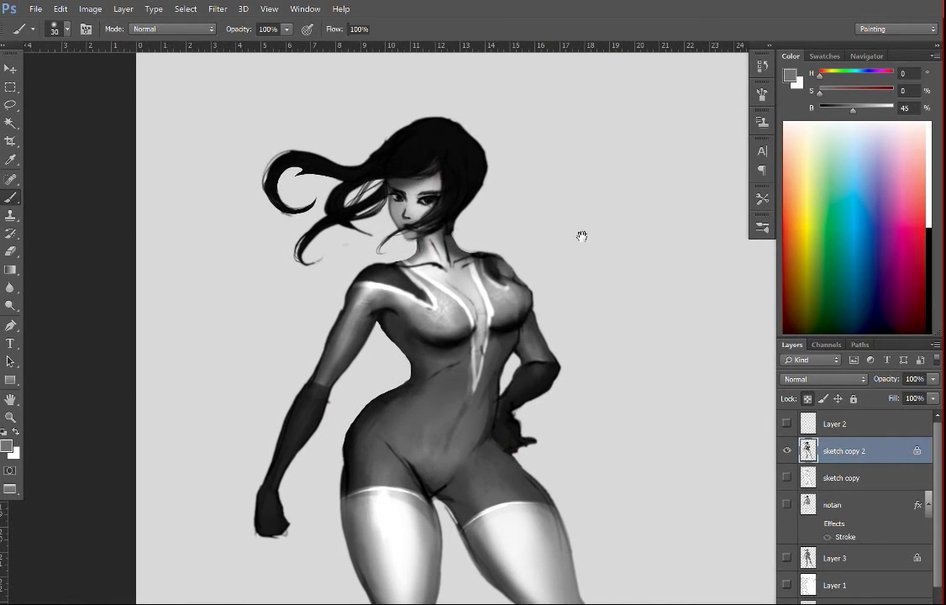
- Soften the sketch line down the middle of the chest with the brush at 15 px, using light grays sampled from the skin
left_click(509, 272, "ctrl")
left_click(444, 329, "ctrl")
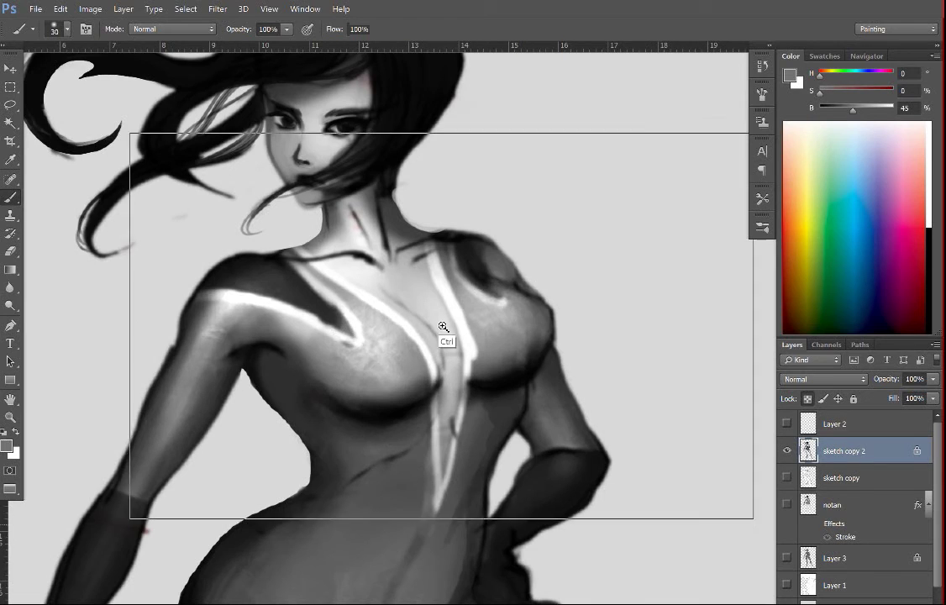
left_click(368, 276, "alt")
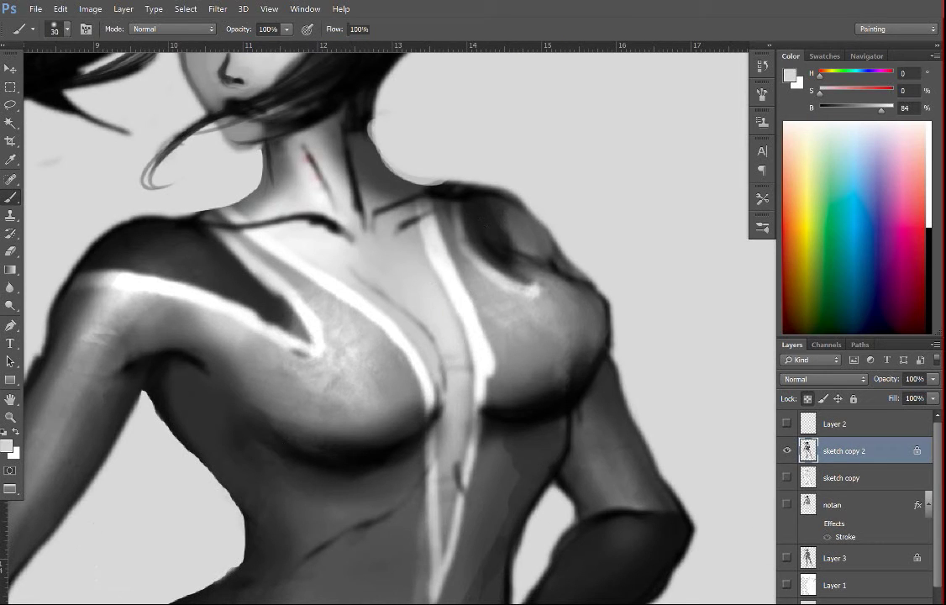
left_click(339, 253, "alt")
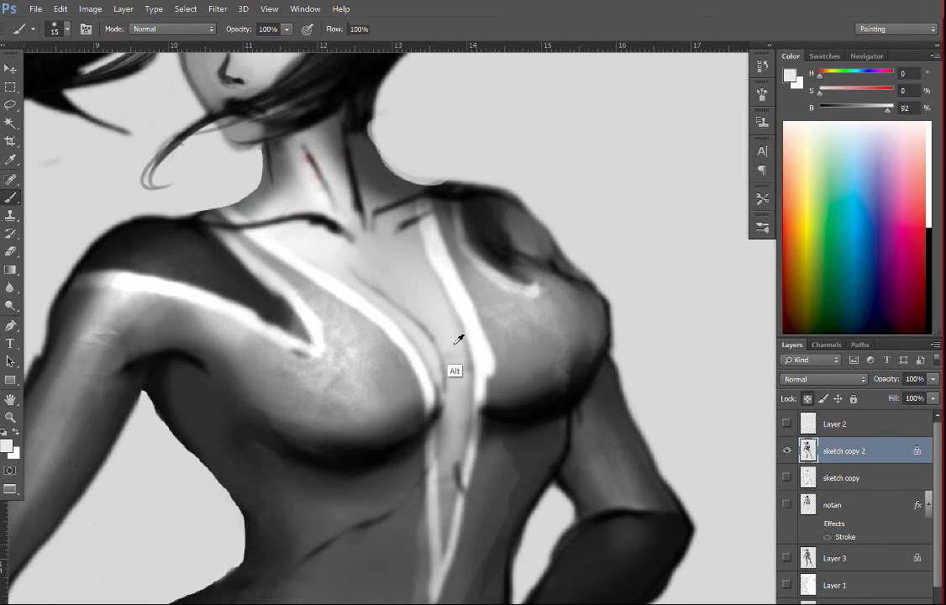
left_click(456, 372, "alt")
left_click_drag(375, 267, 458, 323)
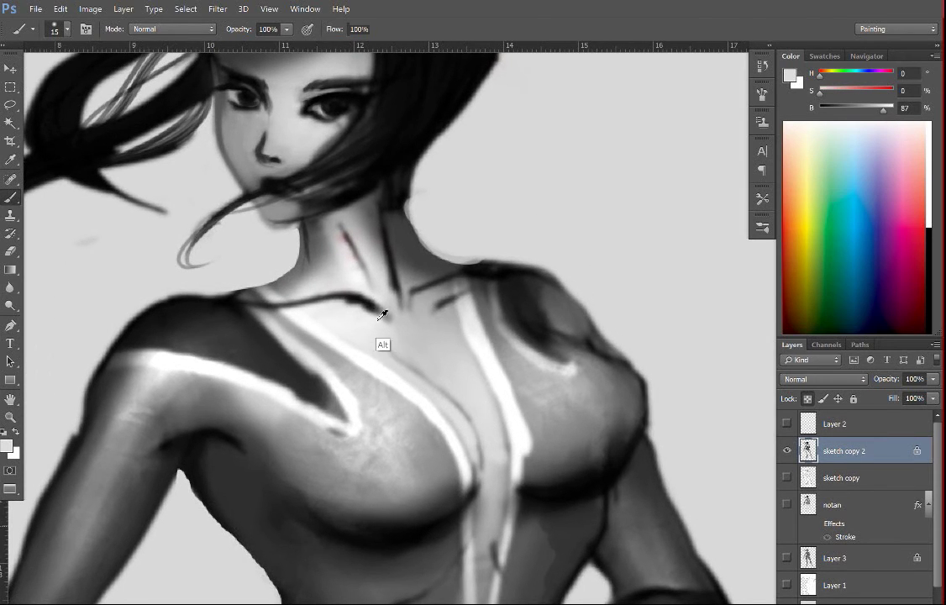
- Thin and soften the dark collarbone line with the 15 px brush, using light skin tones and a mid-gray sampled from the line
left_click(375, 306, "alt")
left_click(309, 250, "alt")
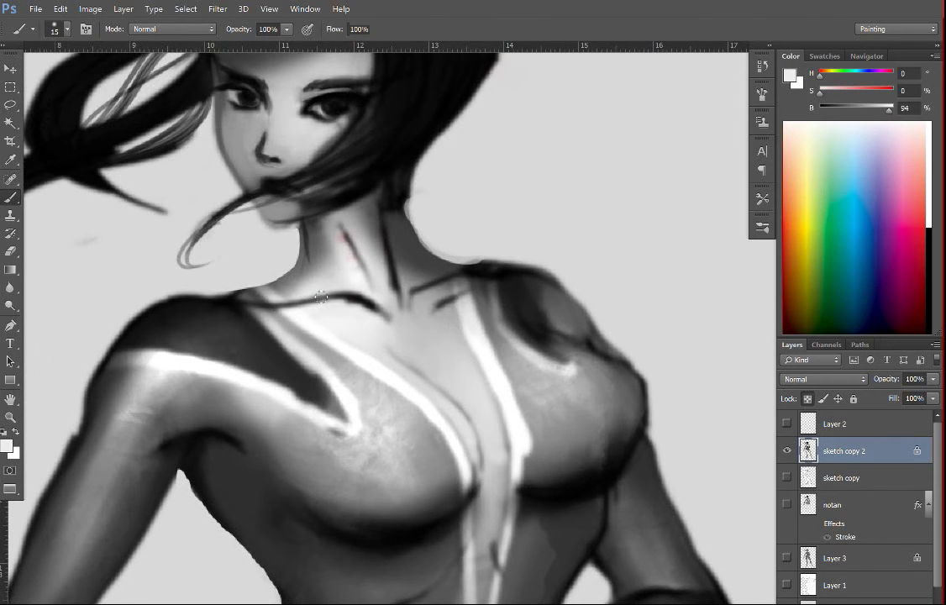
left_click(367, 304, "alt")
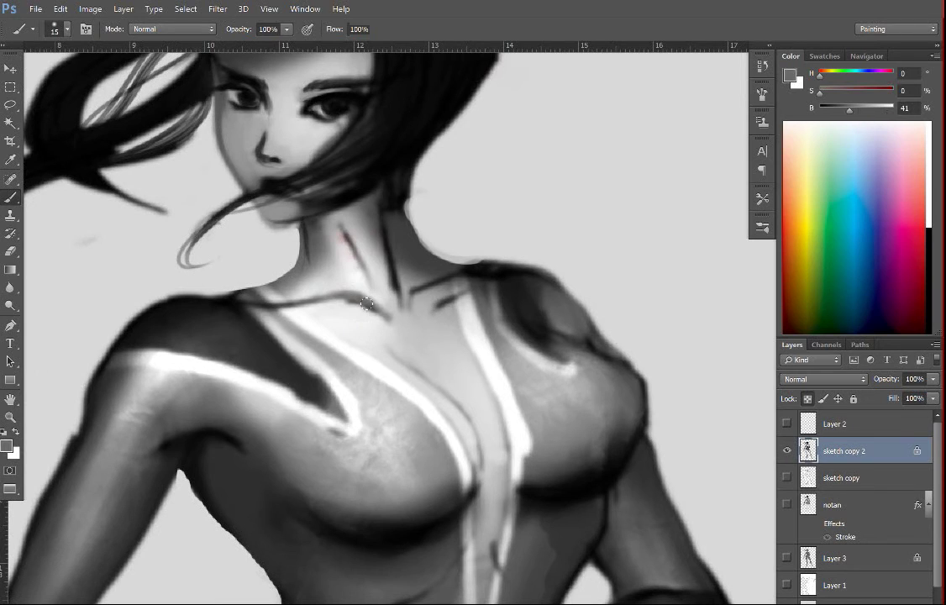
mouse_move(365, 303)
left_mouse_down()
mouse_move(307, 305)
mouse_move(356, 301)
left_mouse_up()
- Cover the dark sketch line along the neck's shadowed side and blend its edge with grays sampled from the neck at 15 px
left_click_drag(381, 222, 401, 289)
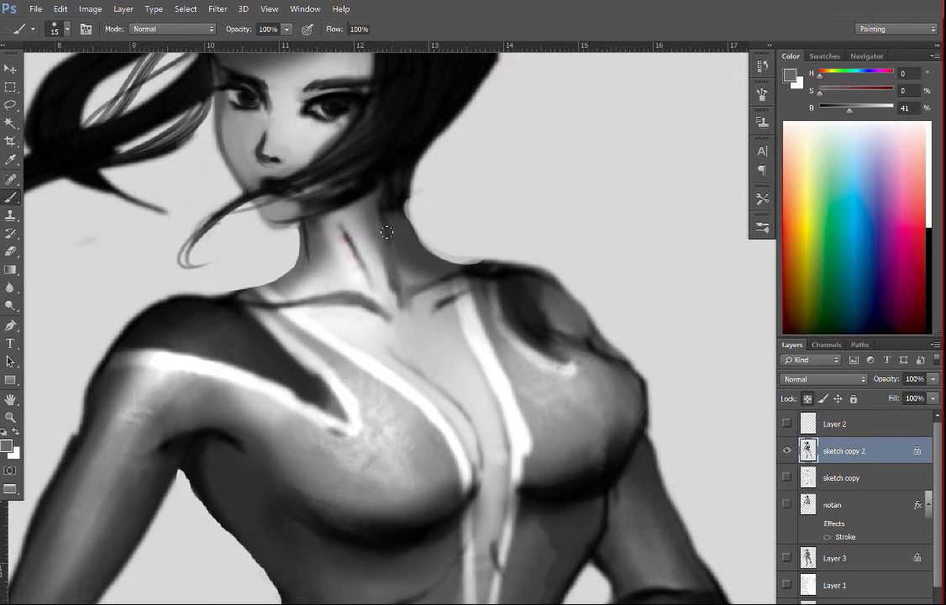
left_click(383, 260, "alt")
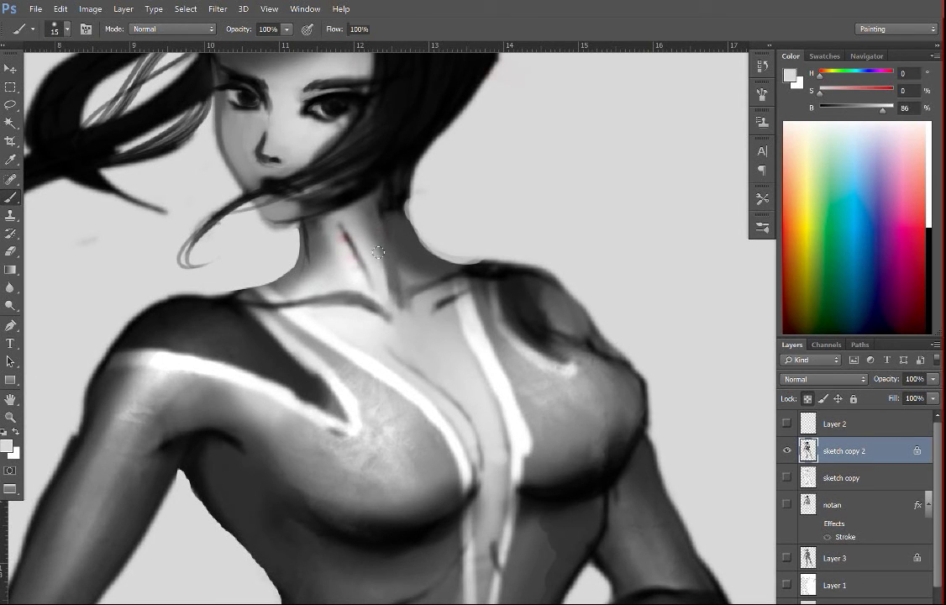
left_click(376, 240, "alt")
left_click_drag(371, 219, 388, 282)
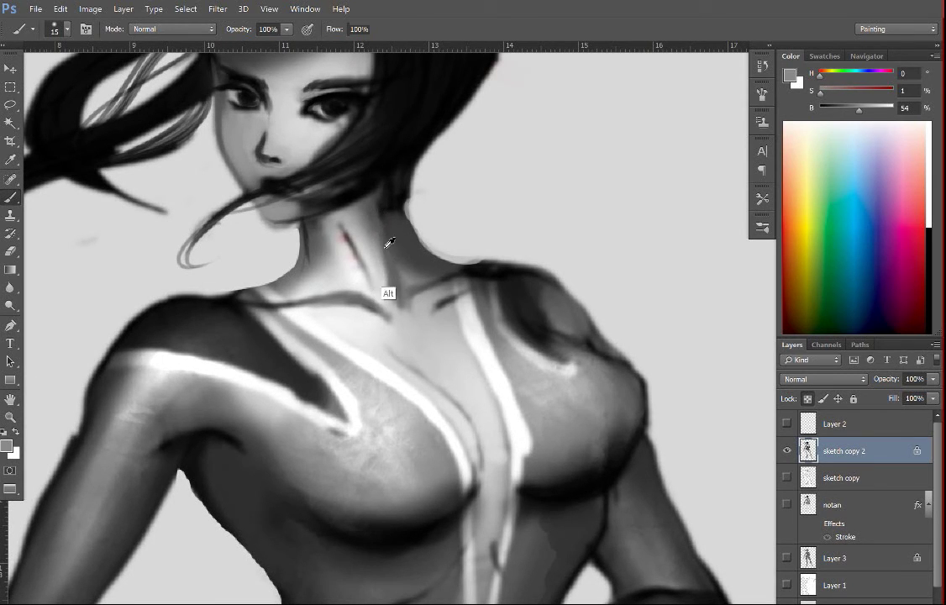
left_click(386, 254, "alt")
- Strengthen the slanted muscle line on the neck with a sampled dark tone at 20 px and shade under the hair with near-black at 60 px
left_click(357, 234, "alt")
mouse_move(359, 266)
left_mouse_down()
mouse_move(376, 296)
mouse_move(356, 262)
left_mouse_up()
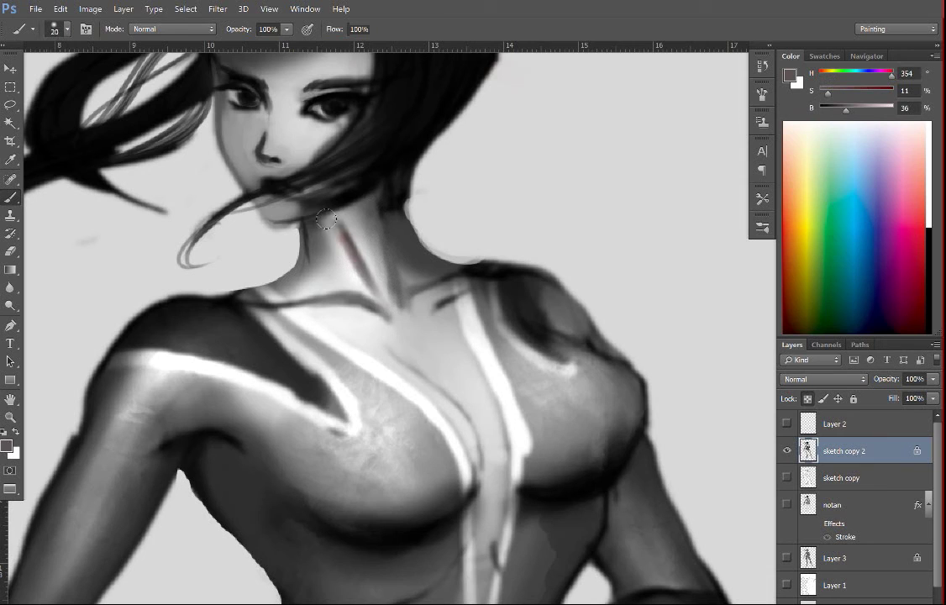
left_click(342, 198, "alt")
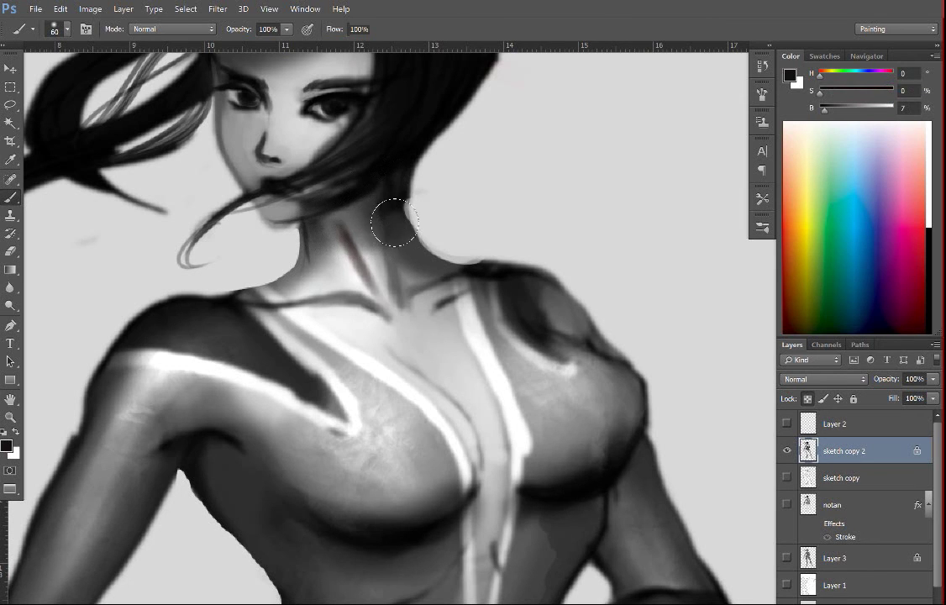
- Paint soft dark-gray shading along the side of the nose bridge with the brush at 15 px
left_click_drag(504, 267, 548, 367)
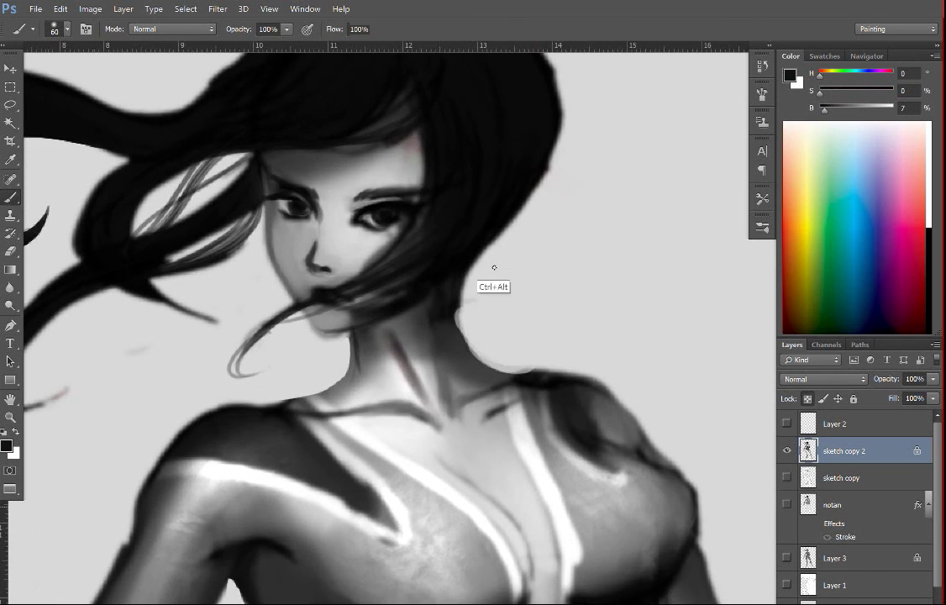
left_click(494, 266, "ctrl+alt")
scroll(387, 226, "up", 2)
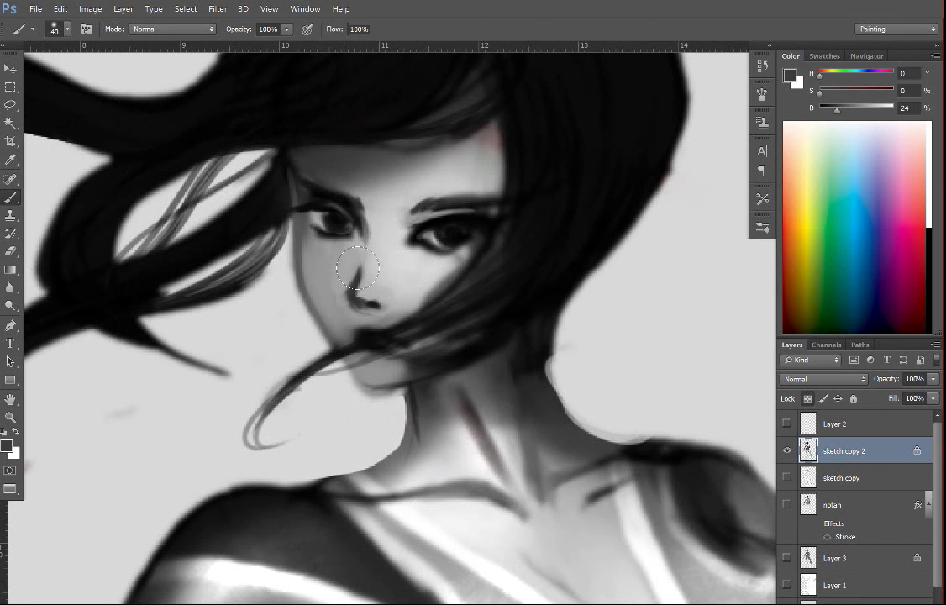
key("bracketleft")
key("bracketleft")
key("bracketleft")
left_click_drag(357, 260, 342, 303)
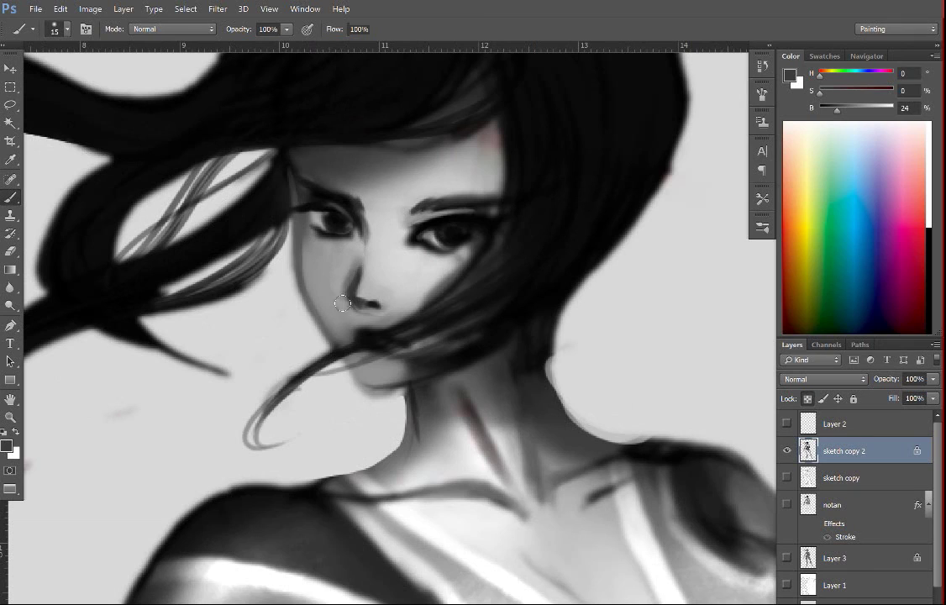